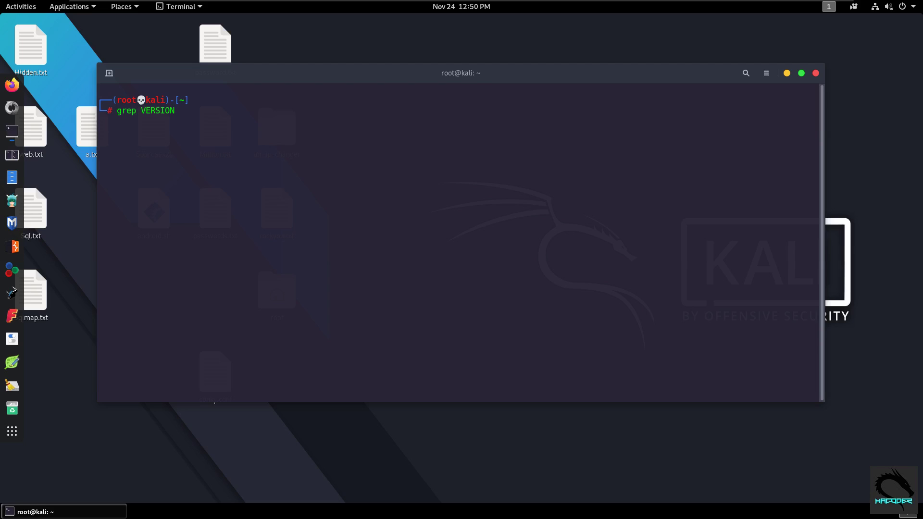
Check the VERSION entries in /etc/os-release with grep and the kernel details with uname -v and uname -r
{"action": "type", "text": "/etc/os-release"}
{"action": "key", "text": "Return"}
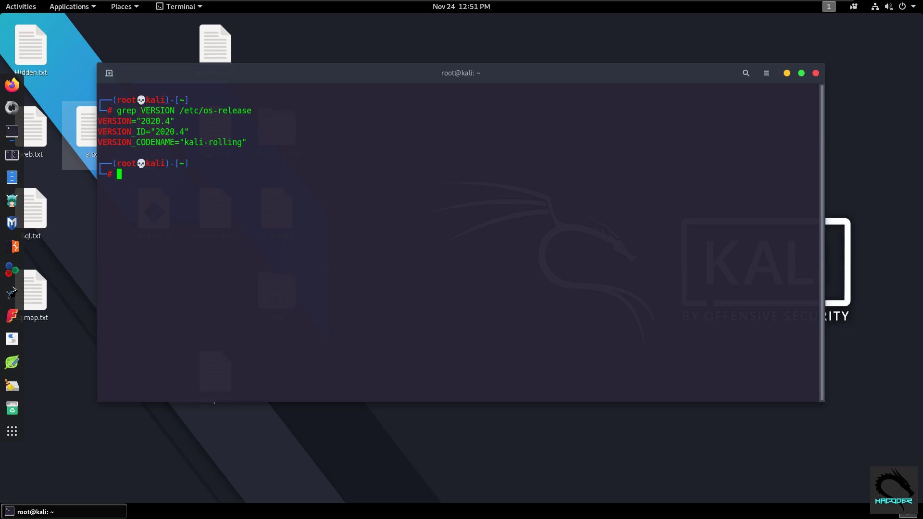
{"action": "type", "text": "uname -v"}
{"action": "key", "text": "Return"}
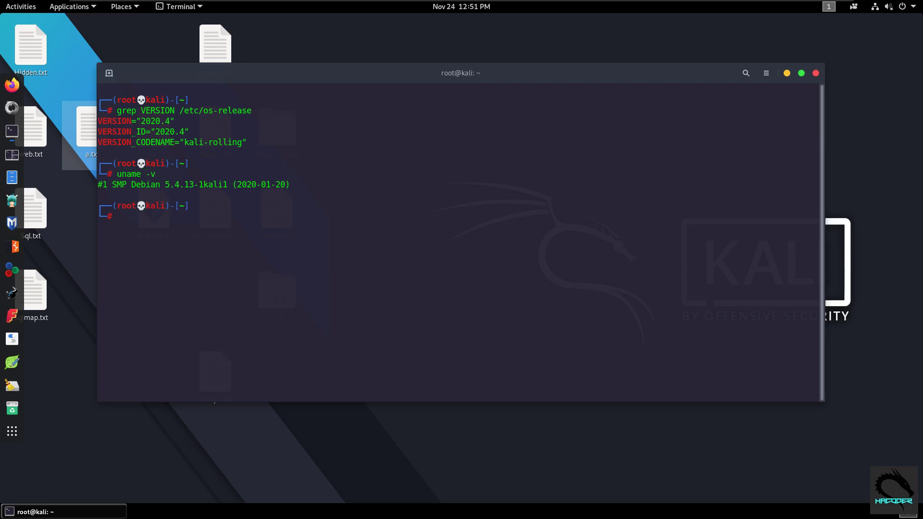
{"action": "type", "text": "uname -r"}
{"action": "key", "text": "Return"}
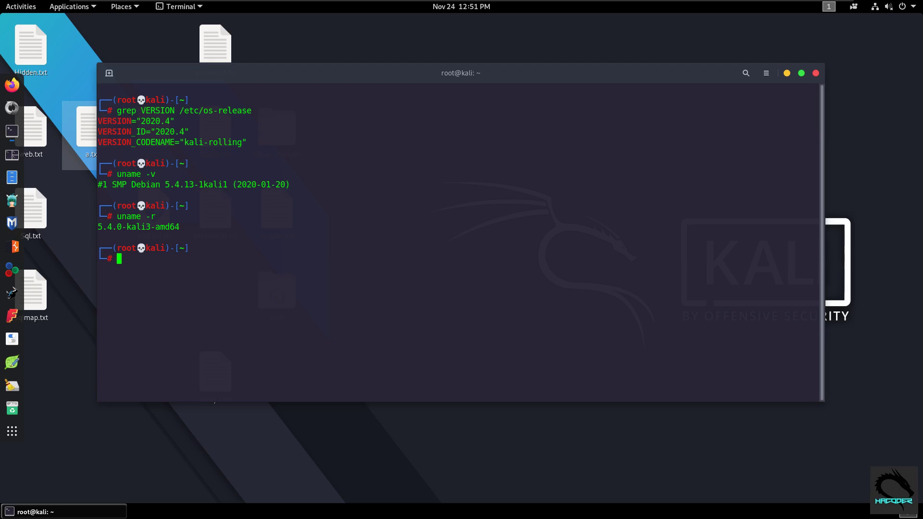
Print Hello World with the echo command and close the terminal, ending its running process
{"action": "type", "text": "echo Hello World"}
{"action": "key", "text": "Return"}
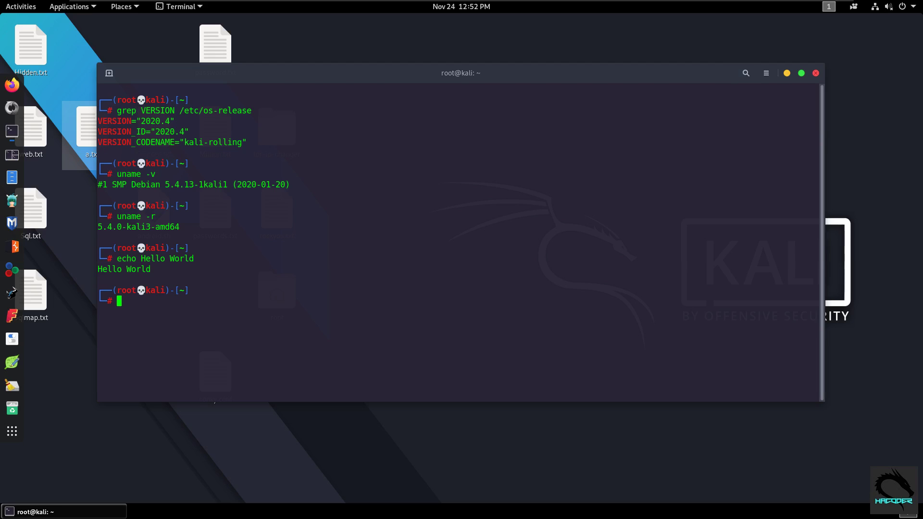
{"action": "left_click", "coordinate": [816, 73]}
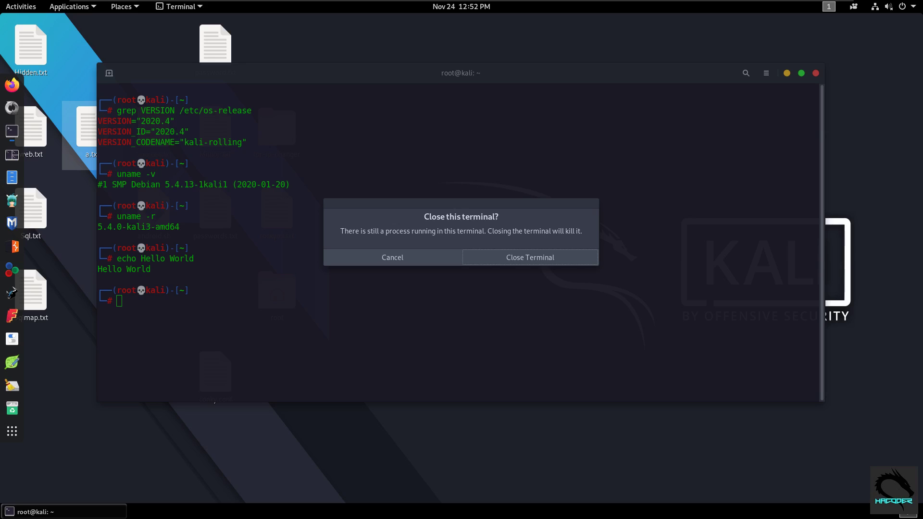
{"action": "key", "text": "Return"}
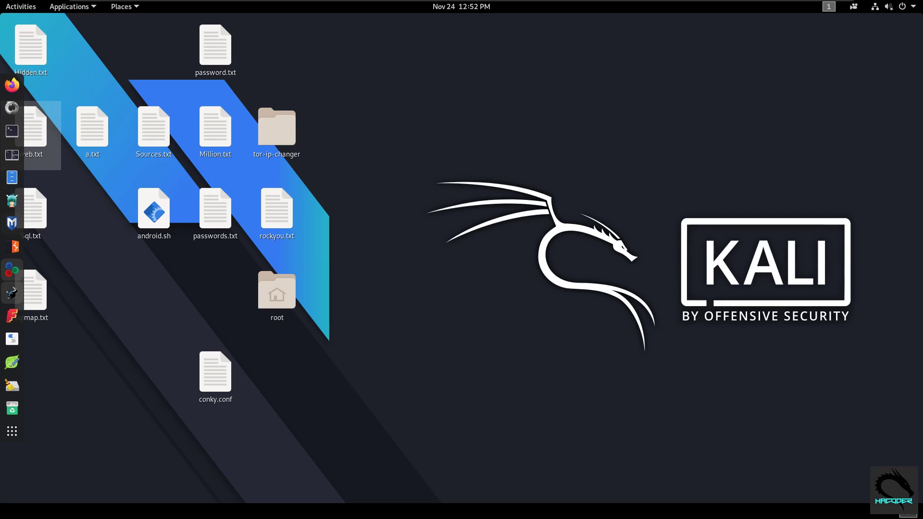
Open Tweaks, review the available application themes in the Appearance settings without changing any, and close it
{"action": "left_click", "coordinate": [12, 338]}
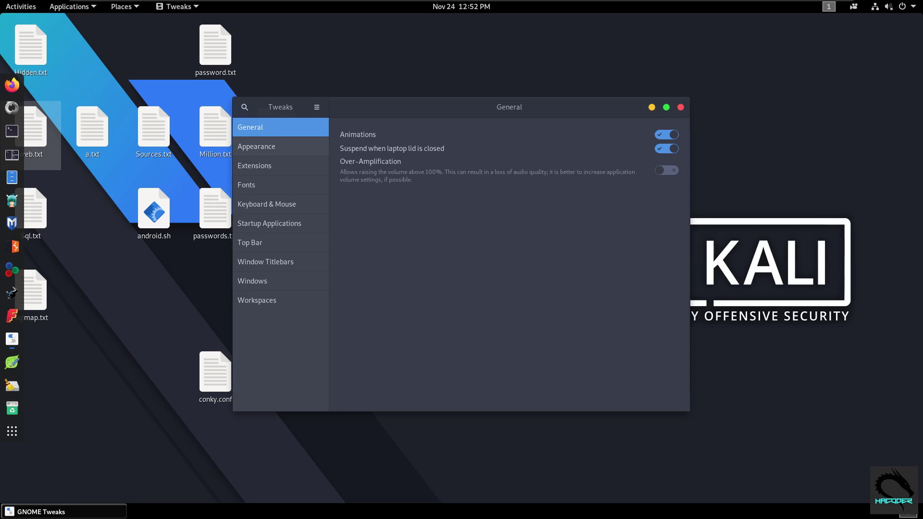
{"action": "left_click", "coordinate": [281, 146]}
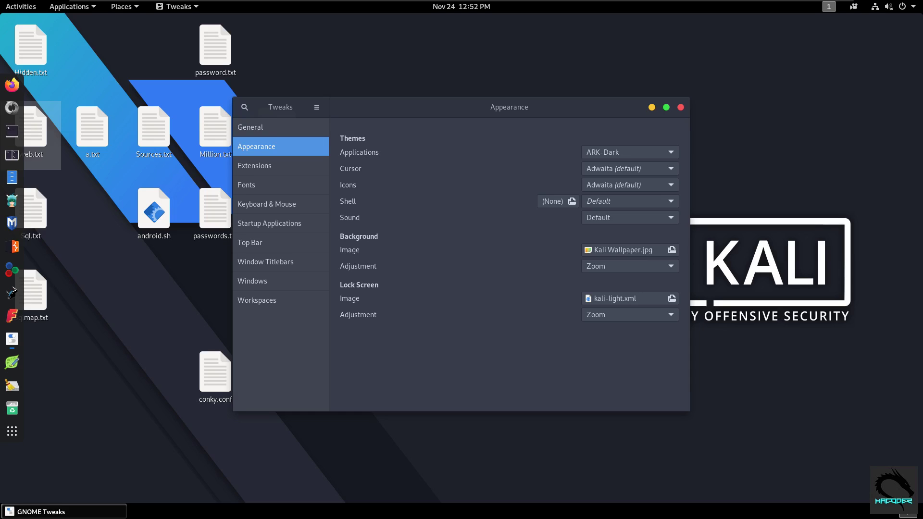
{"action": "left_click", "coordinate": [630, 152]}
{"action": "left_click", "coordinate": [630, 152]}
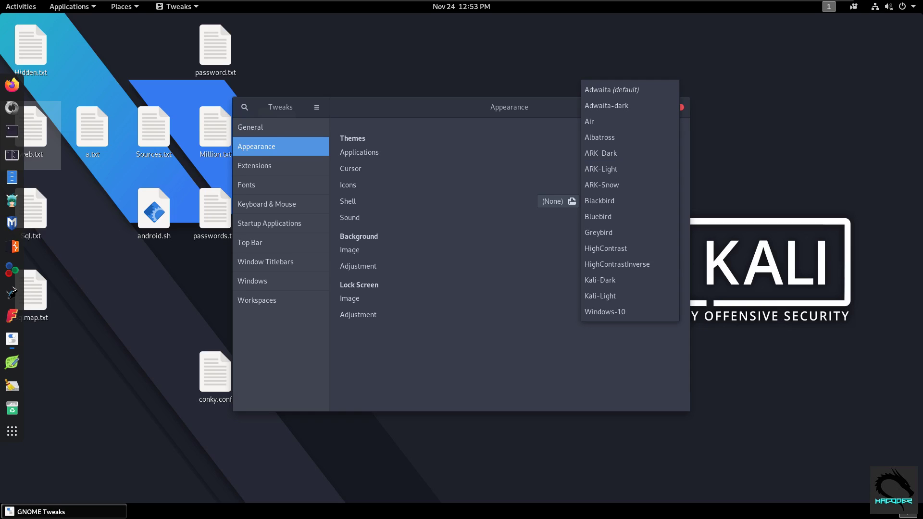
{"action": "key", "text": "Escape"}
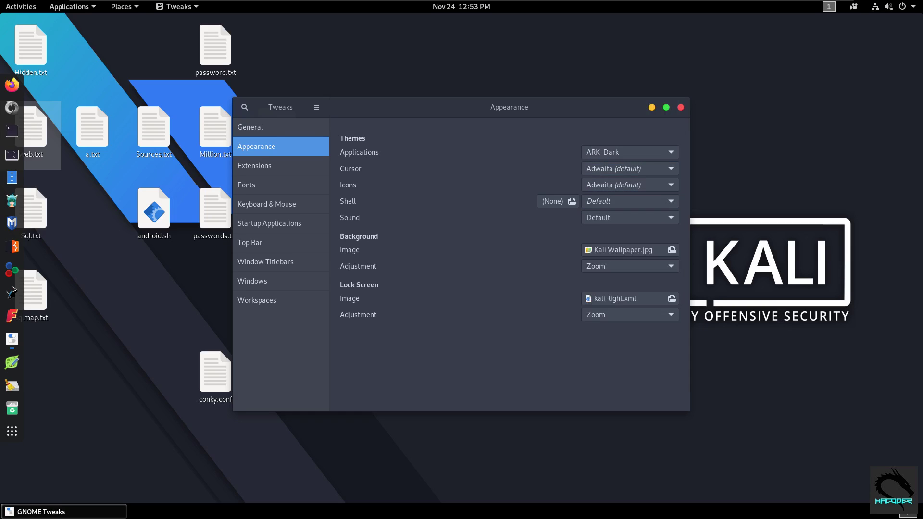
{"action": "key", "text": "alt+F4"}
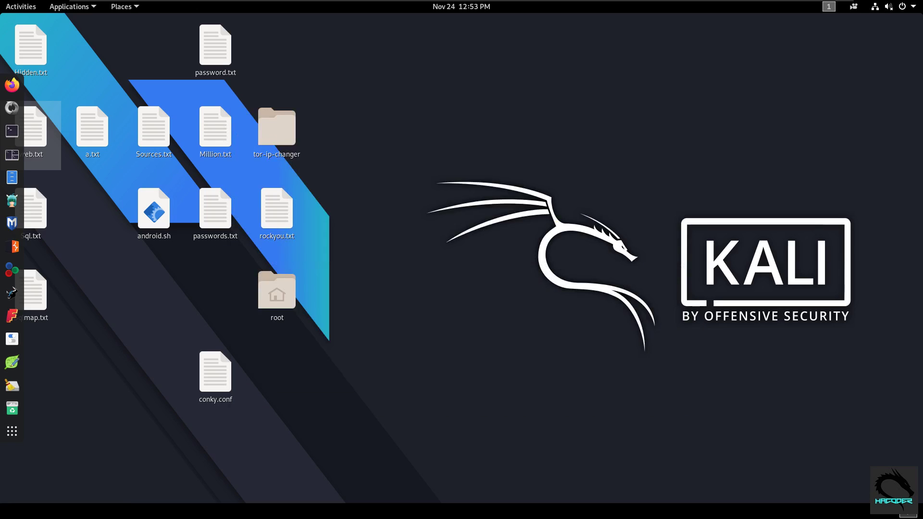
Open the system Settings, view the Removable Media options among the device settings, and close the window
{"action": "left_click", "coordinate": [893, 6]}
{"action": "left_click", "coordinate": [802, 145]}
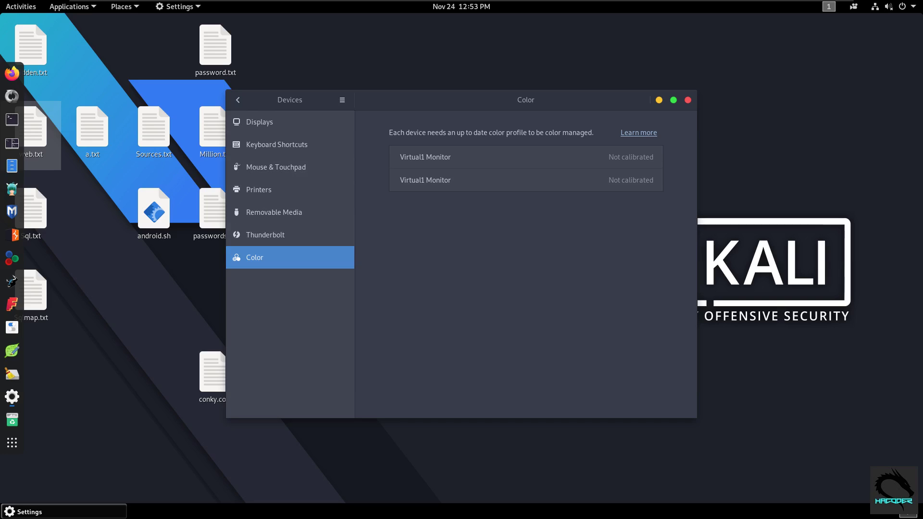
{"action": "key", "text": "Up"}
{"action": "key", "text": "Up"}
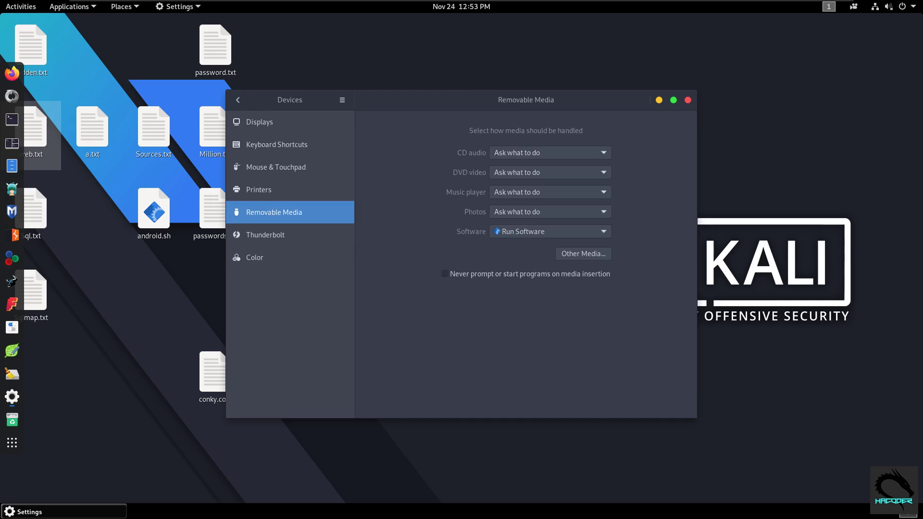
{"action": "left_click", "coordinate": [688, 100]}
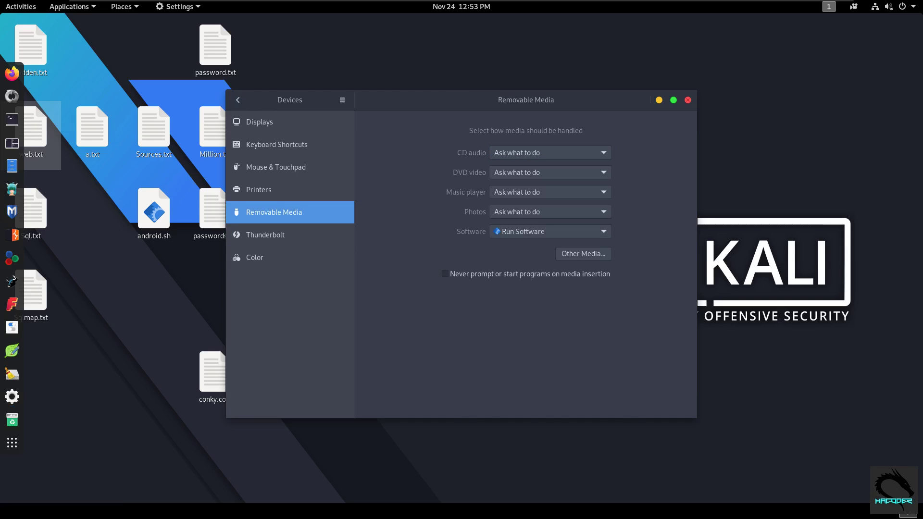
Examine the categories of installed applications, including Web Application Analysis, and the list of available places
{"action": "left_click", "coordinate": [21, 6]}
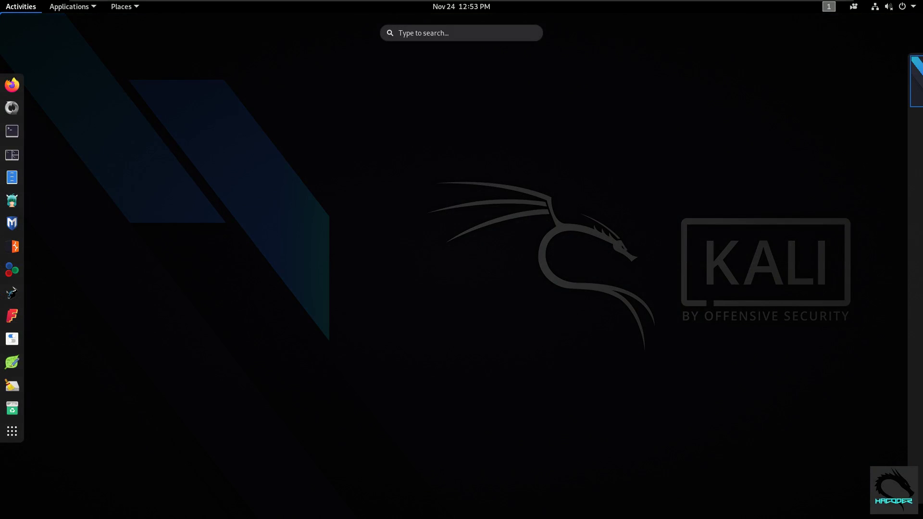
{"action": "left_click", "coordinate": [72, 7]}
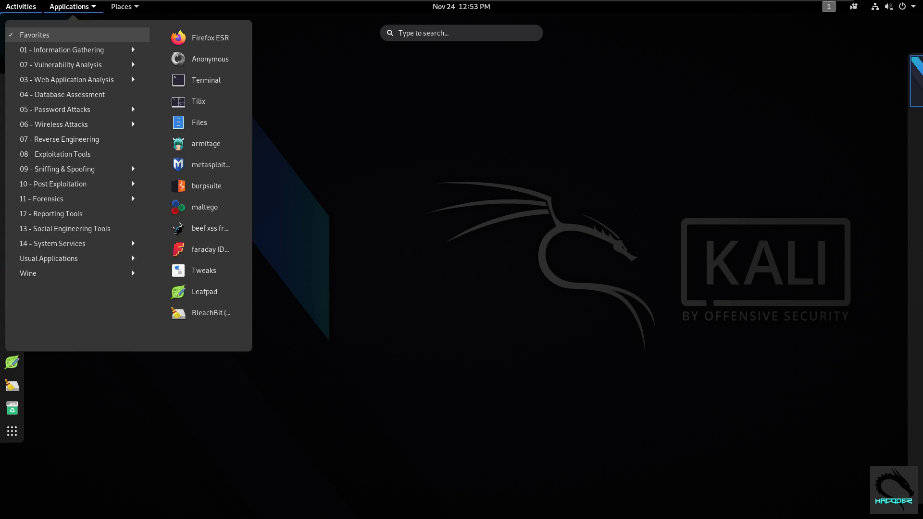
{"action": "mouse_move", "coordinate": [65, 229]}
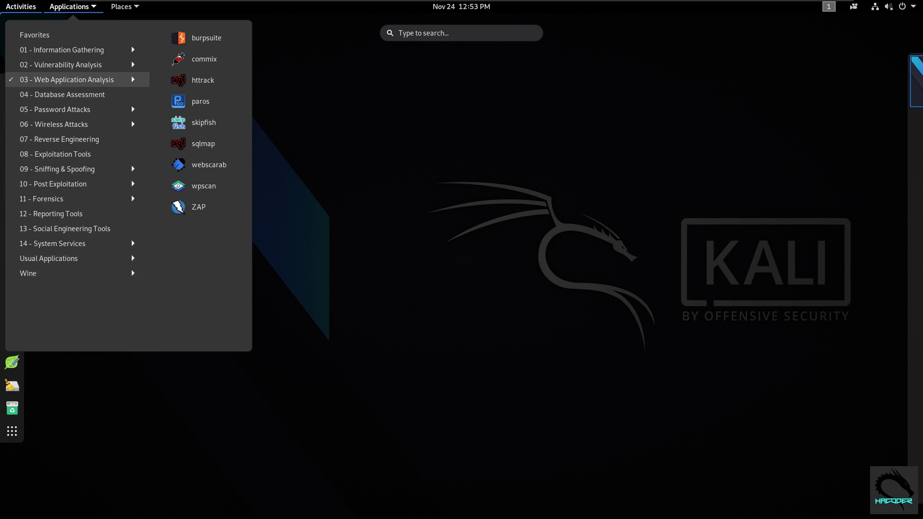
{"action": "mouse_move", "coordinate": [77, 64]}
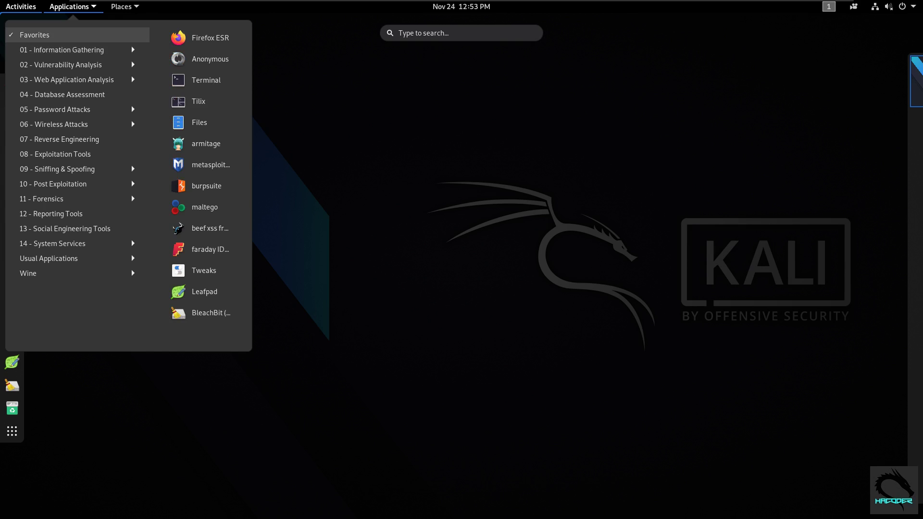
{"action": "key", "text": "Escape"}
{"action": "key", "text": "Escape"}
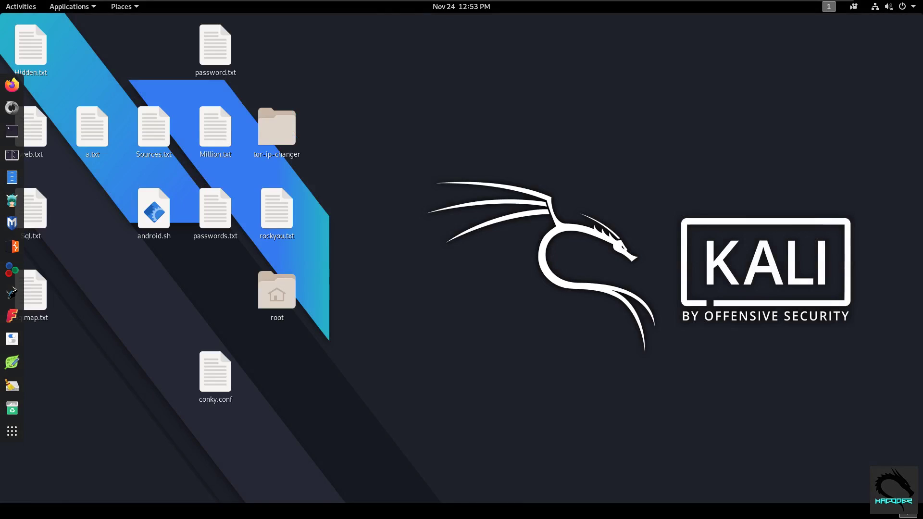
{"action": "left_click", "coordinate": [123, 6]}
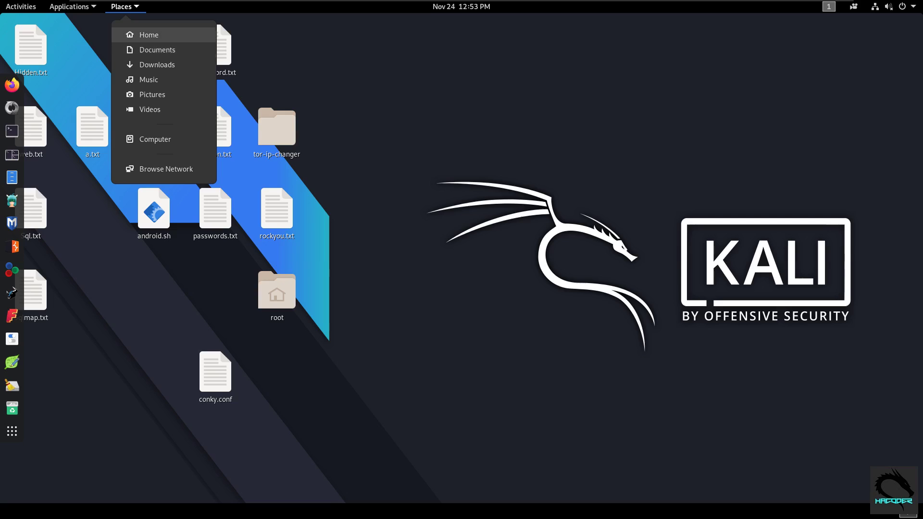
{"action": "key", "text": "Escape"}
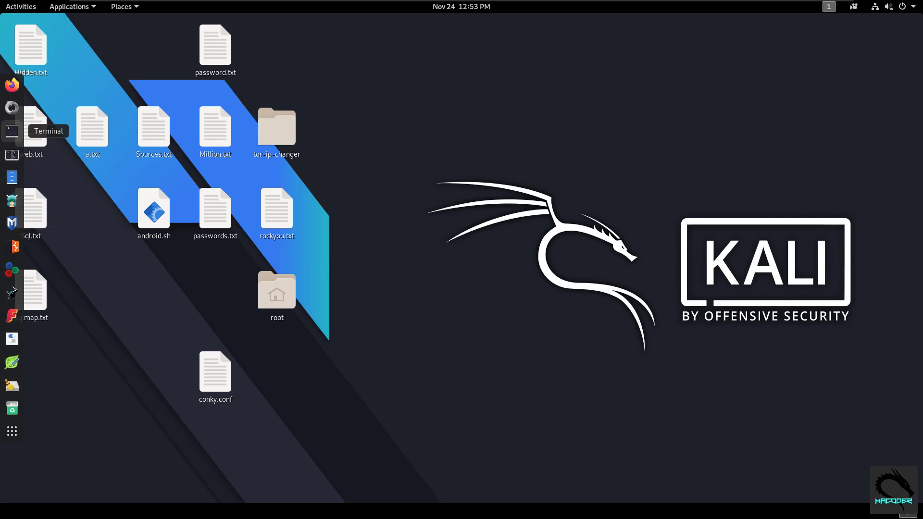
Switch to a new Terminal window, refresh the package lists with apt-get update, and clear the output
{"action": "left_click", "coordinate": [12, 130]}
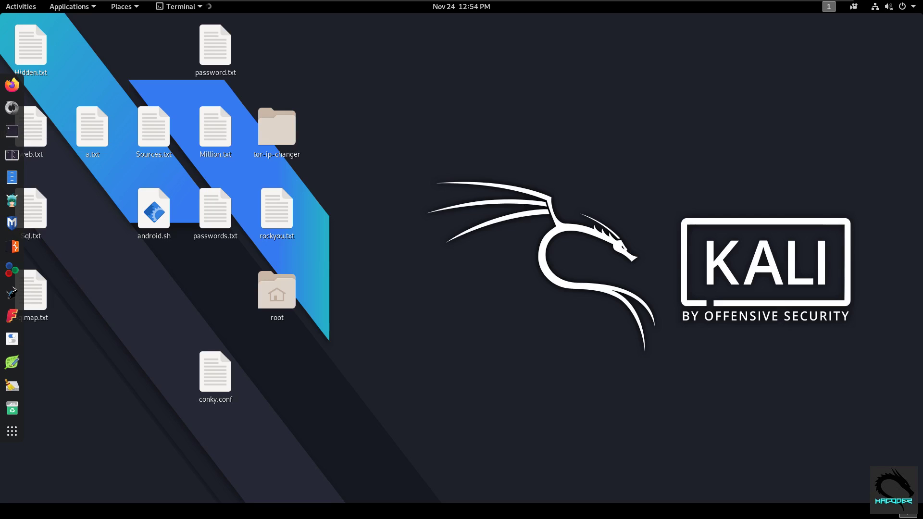
{"action": "type", "text": "apt"}
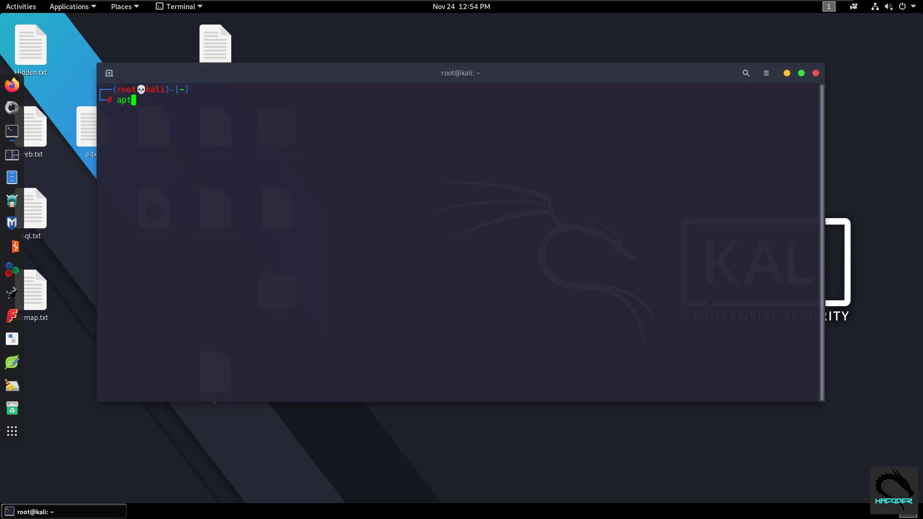
{"action": "type", "text": "-get update"}
{"action": "key", "text": "Return"}
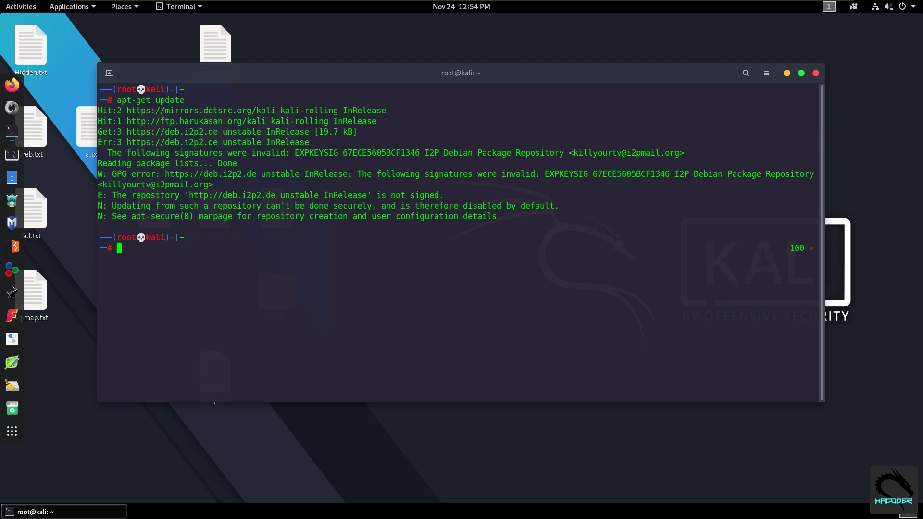
{"action": "type", "text": "clear"}
{"action": "key", "text": "Return"}
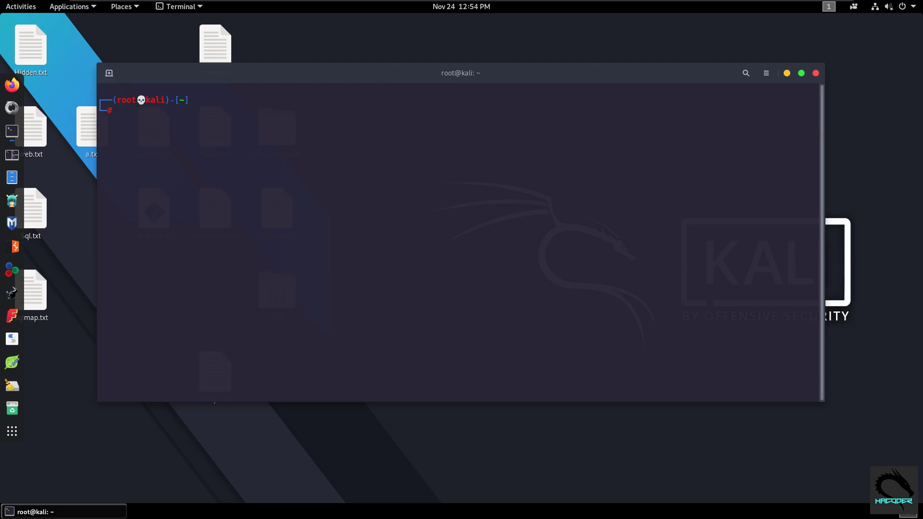